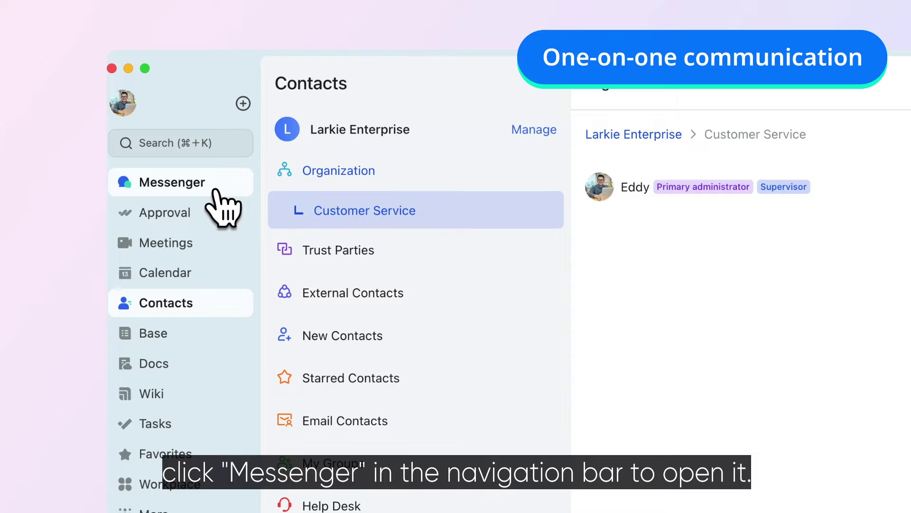
Find the colleague's chat through Messenger search and send a message asking about the client presentation's progress and upcoming deadline
{"action": "left_click", "coordinate": [215, 190]}
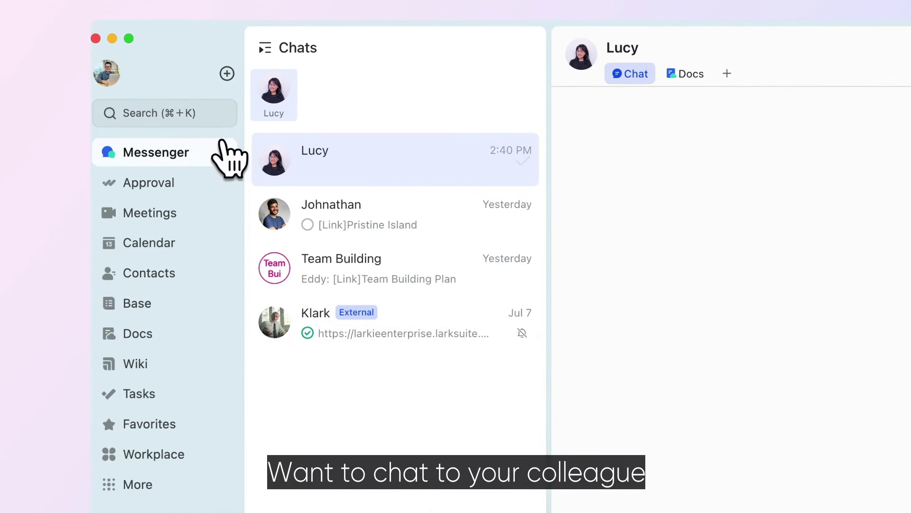
{"action": "left_click", "coordinate": [184, 119]}
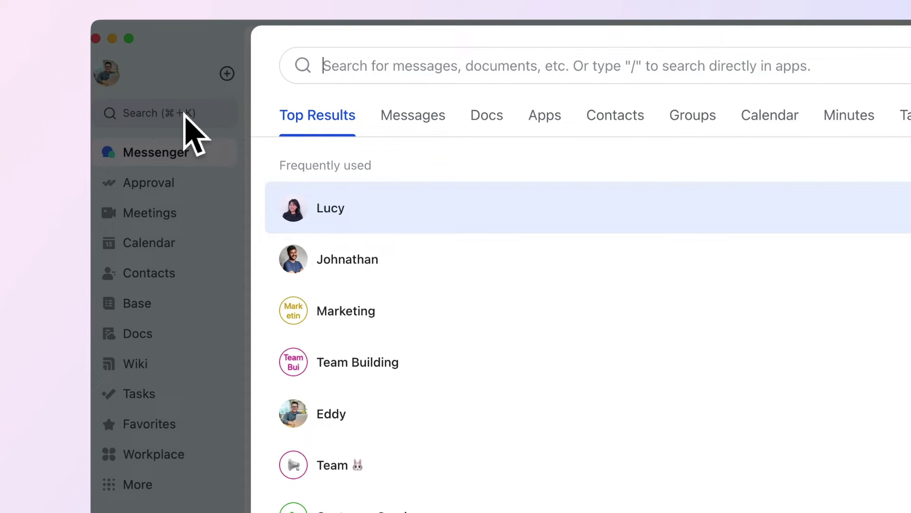
{"action": "type", "text": "lucy"}
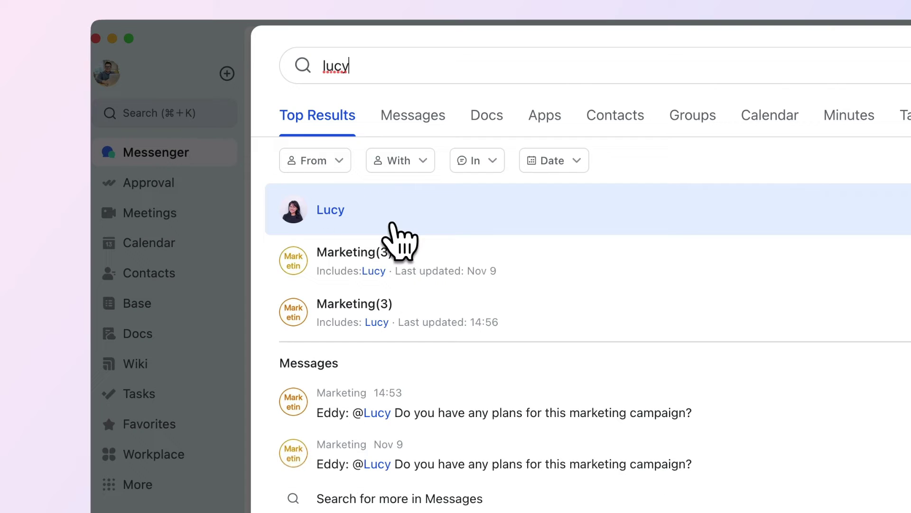
{"action": "left_click", "coordinate": [381, 218]}
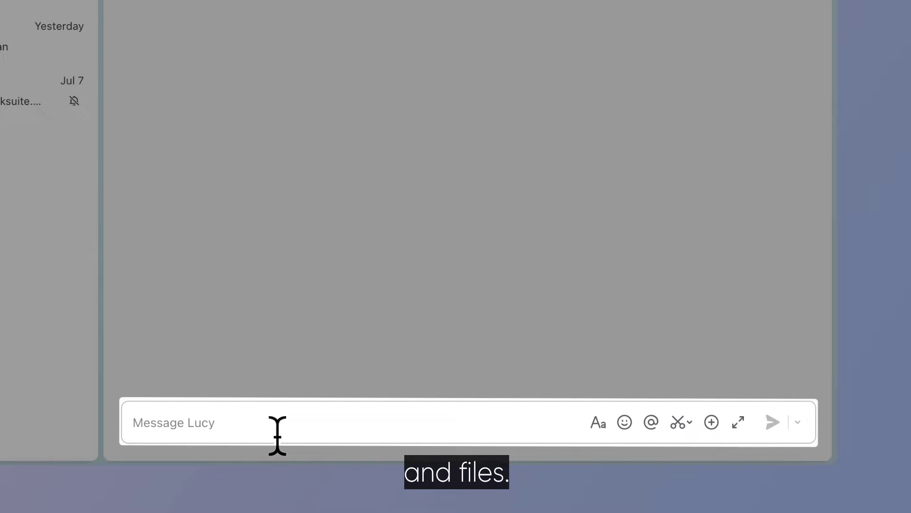
{"action": "type", "text": "Hi Lucy, I wanted to check in with you about the progress on the client presentation. When is the upcoming deadline again?"}
{"action": "key", "text": "Return"}
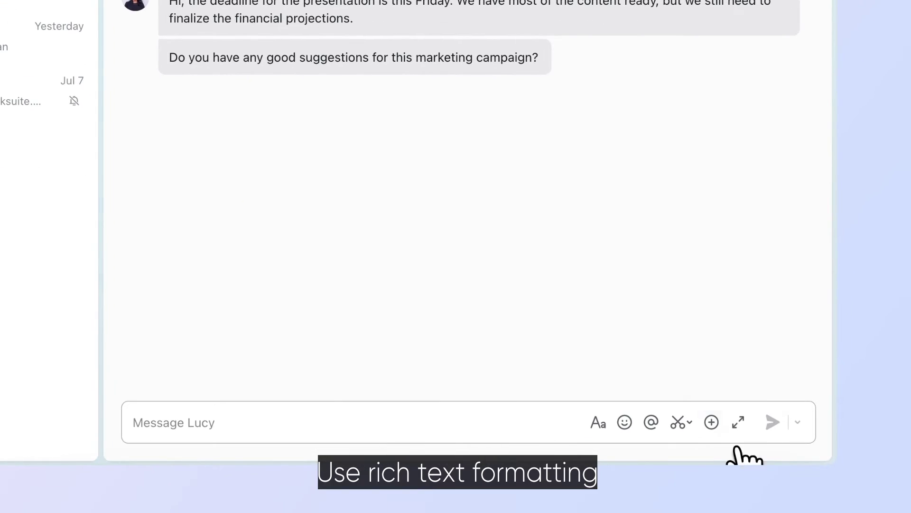
Send an illustrated post titled "Marketing Campaign Plan" listing "Plan 1: Produce promotional videos for the holiday" and "Plan 2: Invite influencers to livestream an event"
{"action": "left_click", "coordinate": [739, 422]}
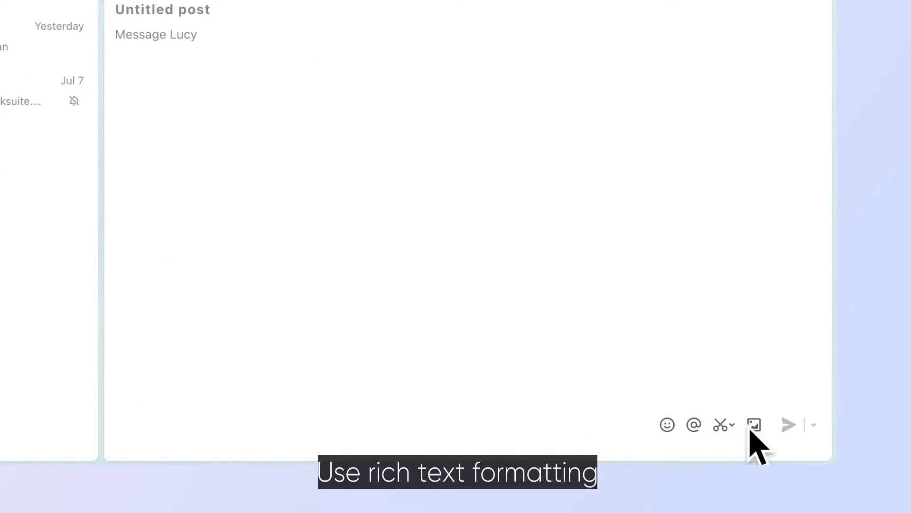
{"action": "type", "text": "Marketing Campaign Plan"}
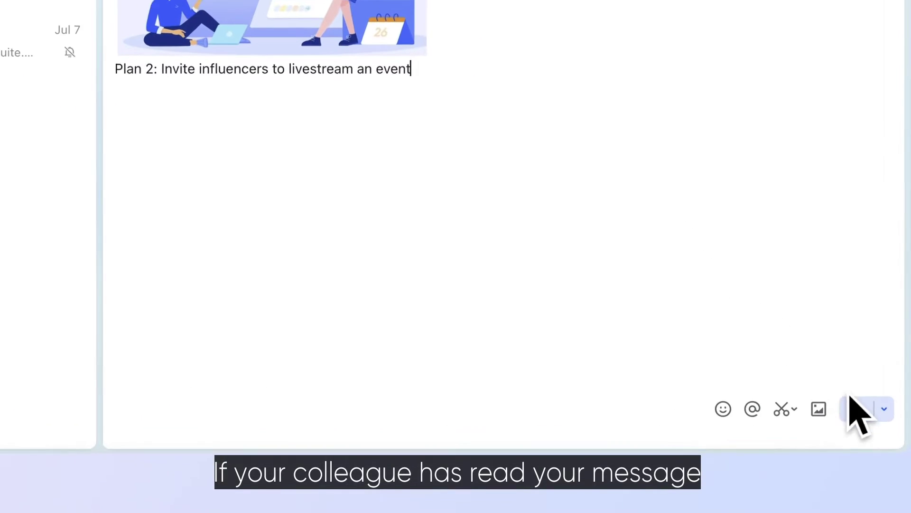
{"action": "left_click", "coordinate": [877, 485]}
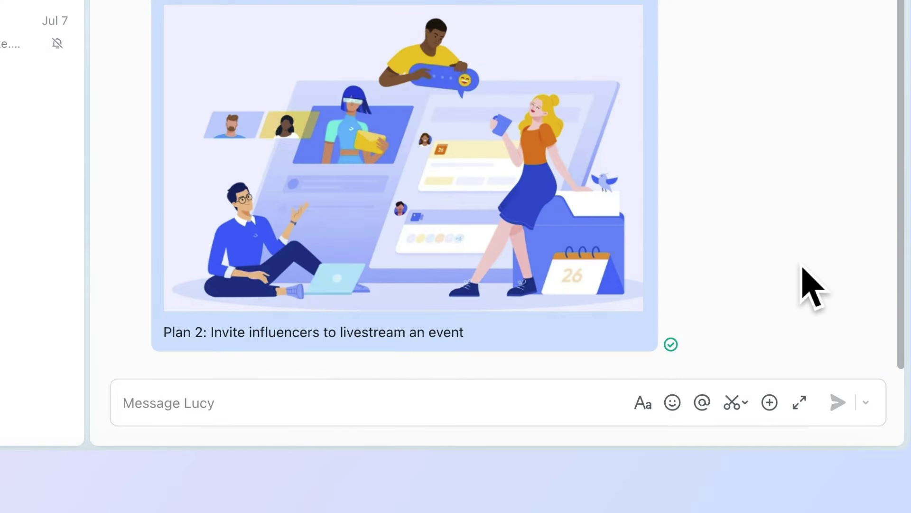
Send the message "I need a list of materials for this event." and buzz the colleague about it
{"action": "left_click", "coordinate": [549, 407]}
{"action": "type", "text": "I need a list of materials for this event."}
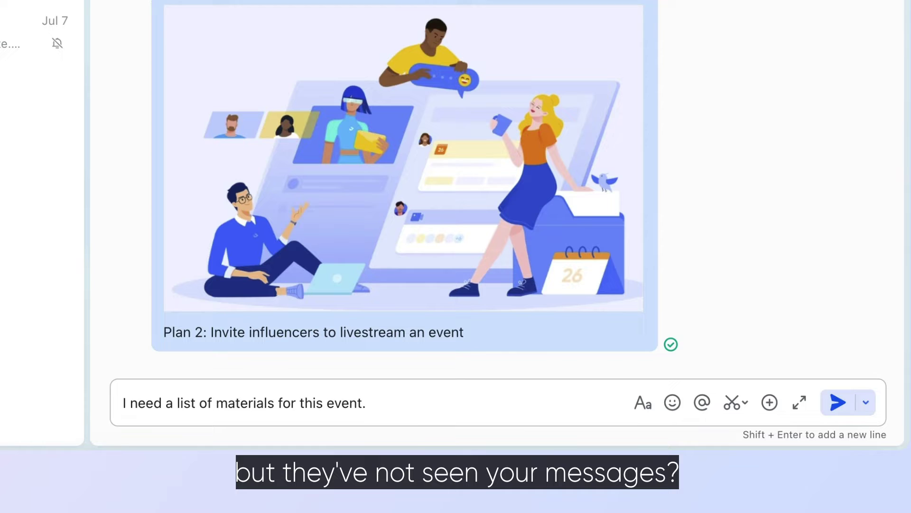
{"action": "key", "text": "Return"}
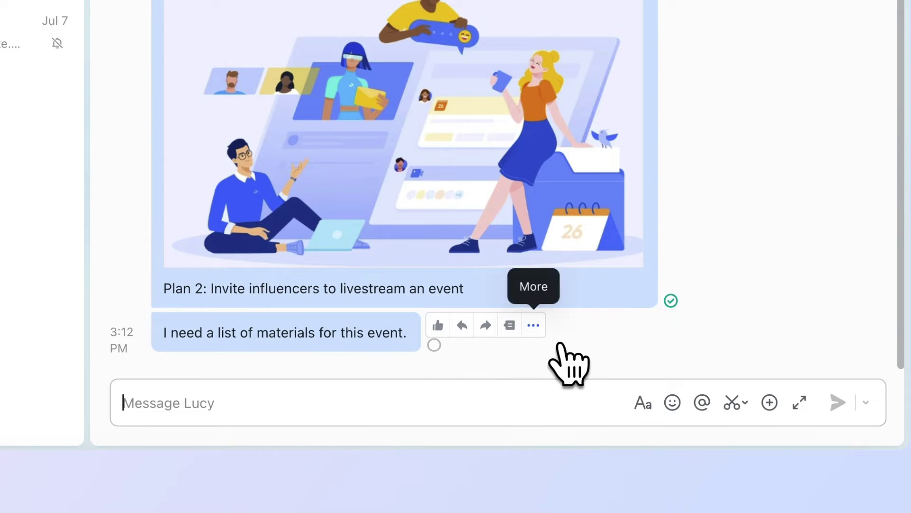
{"action": "left_click", "coordinate": [533, 325]}
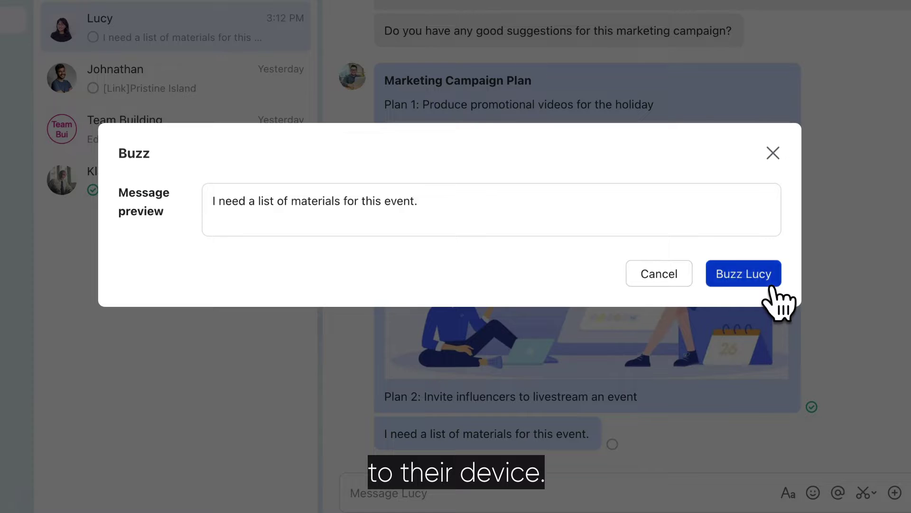
{"action": "left_click", "coordinate": [772, 288]}
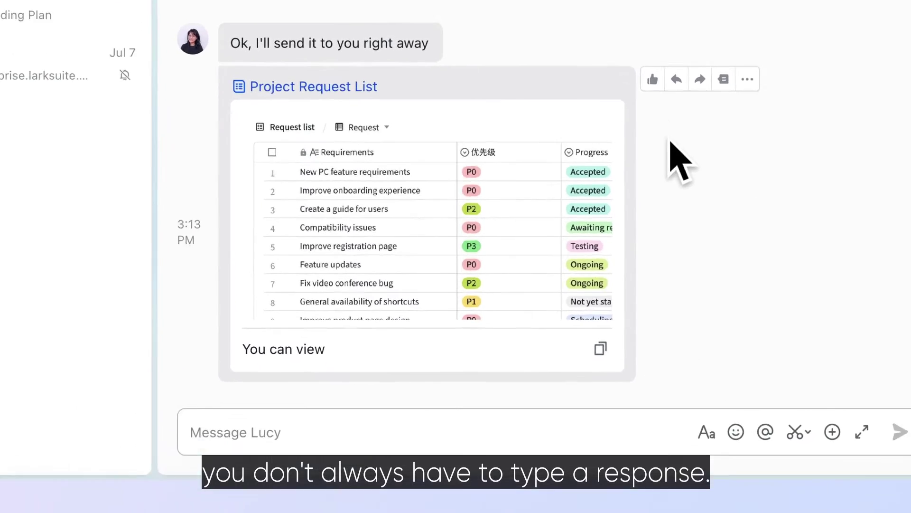
React to the received Project Request List message with the finger-heart emoji and forward it to another colleague without a note
{"action": "mouse_move", "coordinate": [654, 80]}
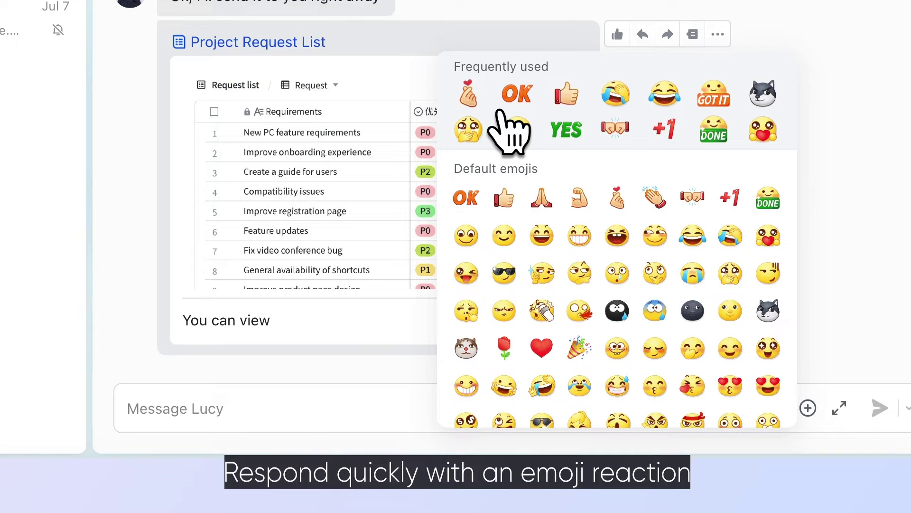
{"action": "left_click", "coordinate": [533, 154]}
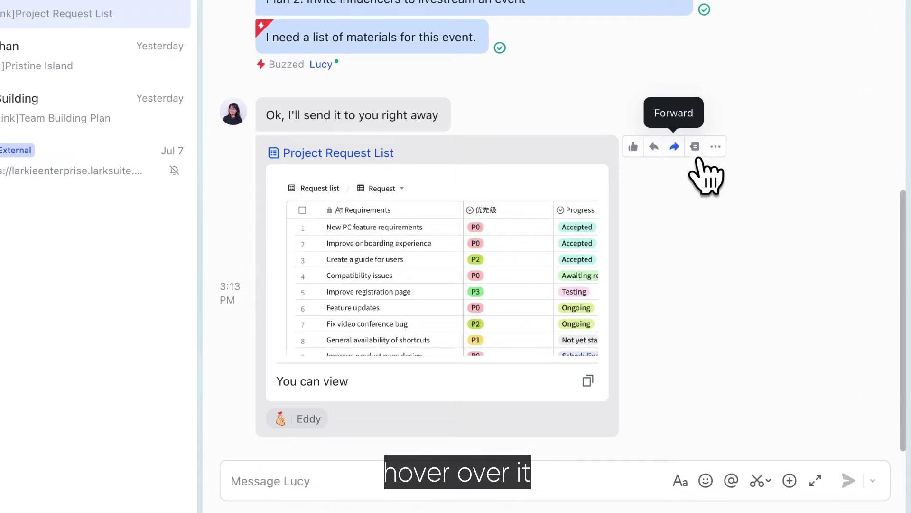
{"action": "left_click", "coordinate": [707, 220]}
{"action": "type", "text": "johnathan"}
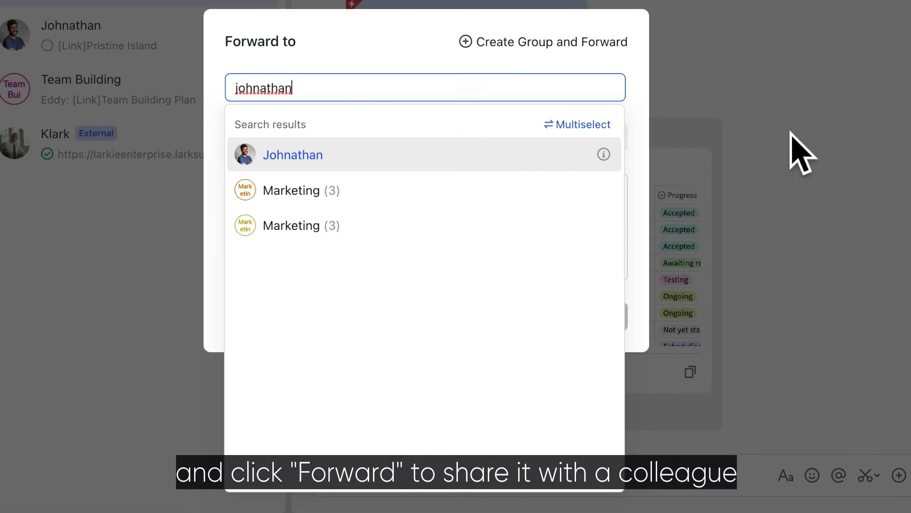
{"action": "left_click", "coordinate": [566, 164]}
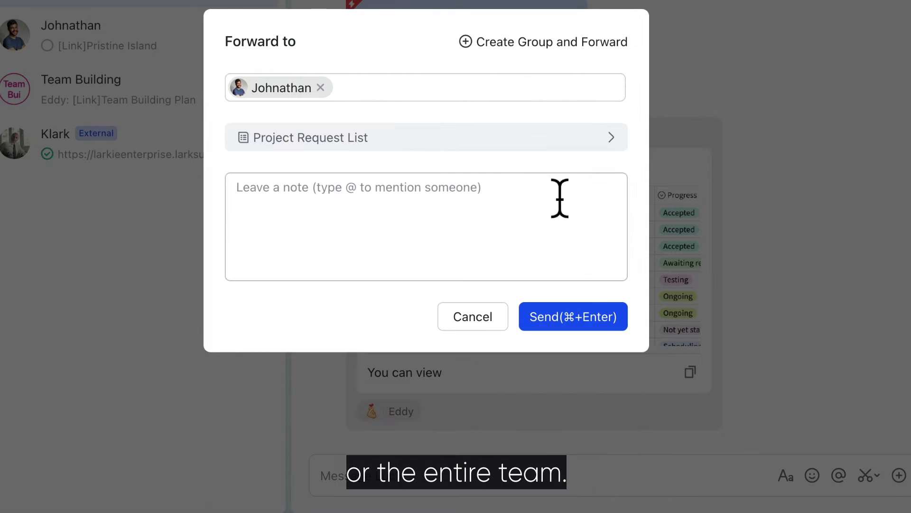
{"action": "left_click", "coordinate": [582, 321]}
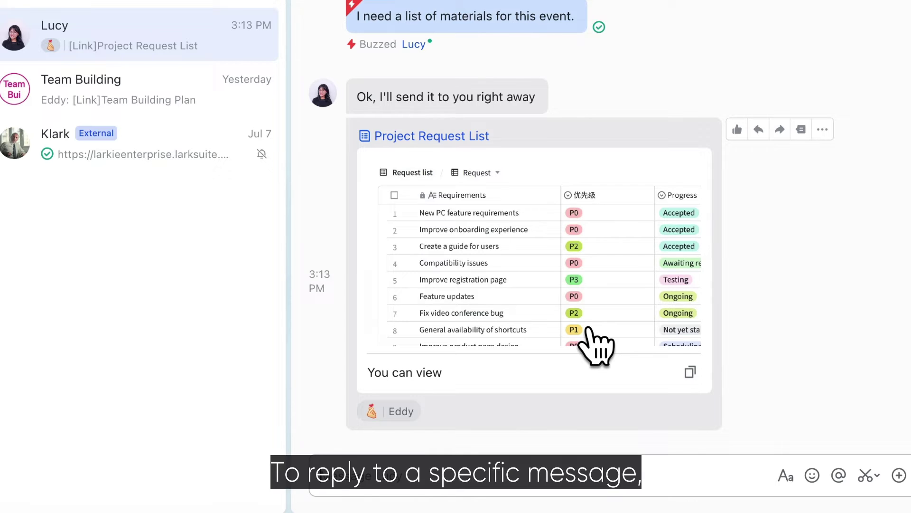
Reply directly to the Project Request List message with "I need edit permission."
{"action": "left_click", "coordinate": [759, 129]}
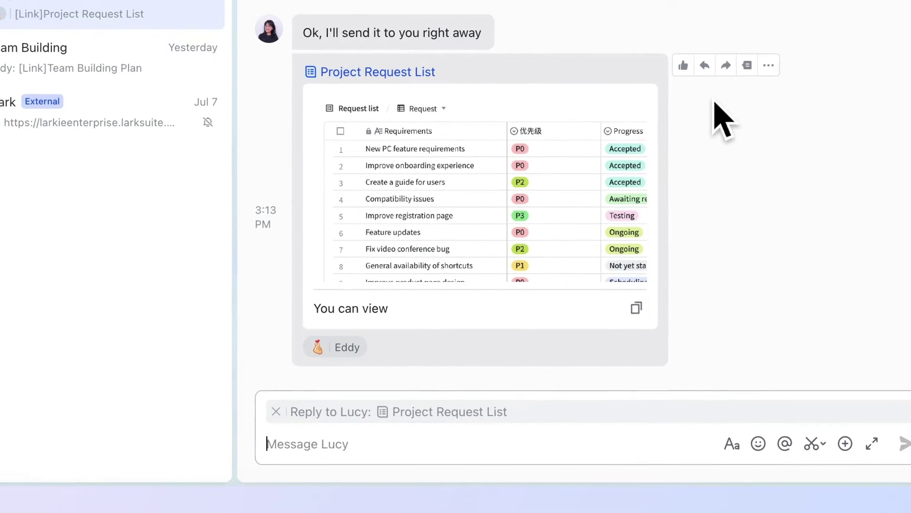
{"action": "type", "text": "I need edit"}
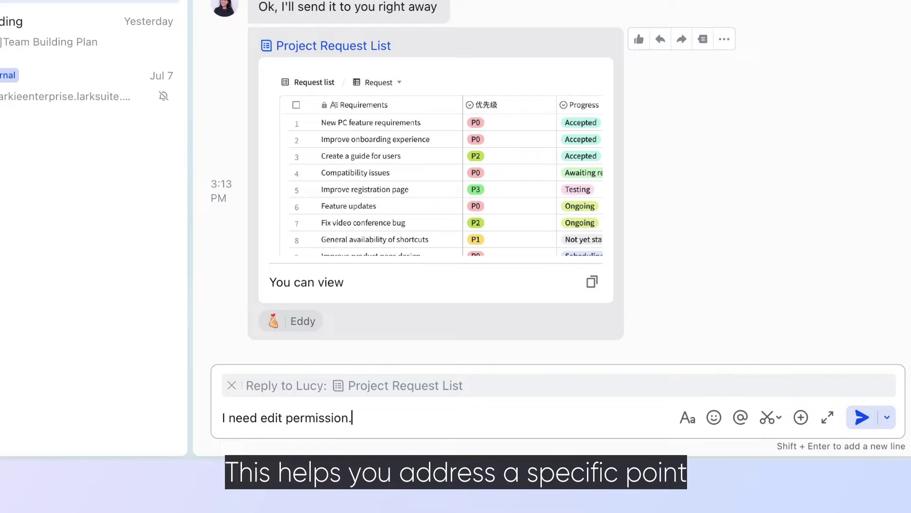
{"action": "type", "text": " permission."}
{"action": "key", "text": "Return"}
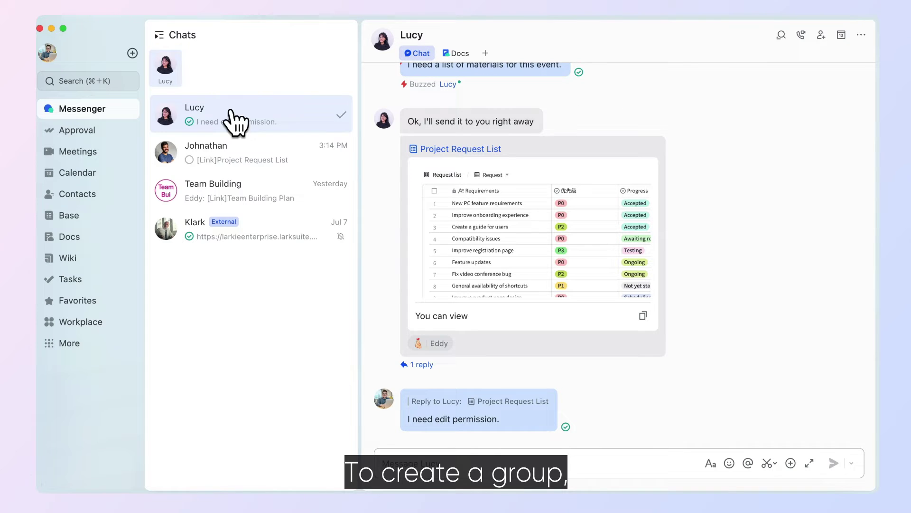
Create a Chat-type group named Marketing with the two colleagues as members
{"action": "left_click", "coordinate": [133, 53]}
{"action": "left_click", "coordinate": [178, 58]}
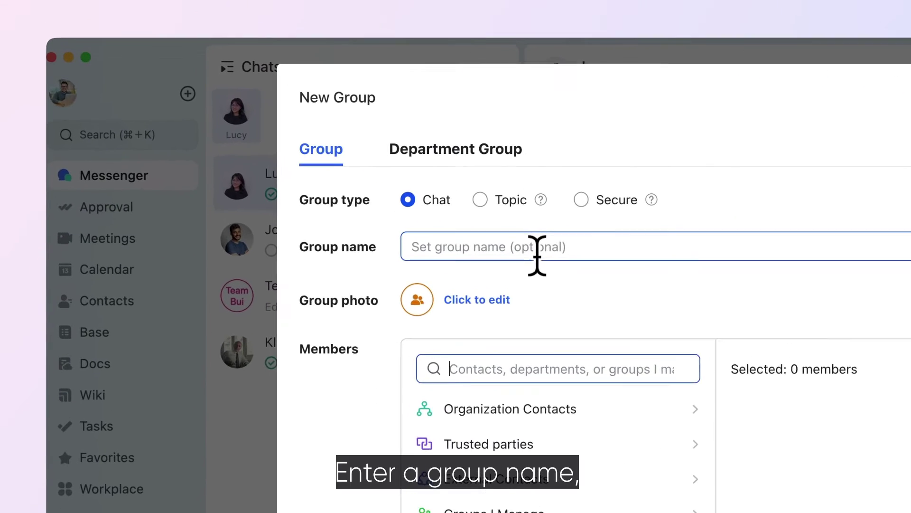
{"action": "left_click", "coordinate": [372, 159]}
{"action": "type", "text": "Marketing"}
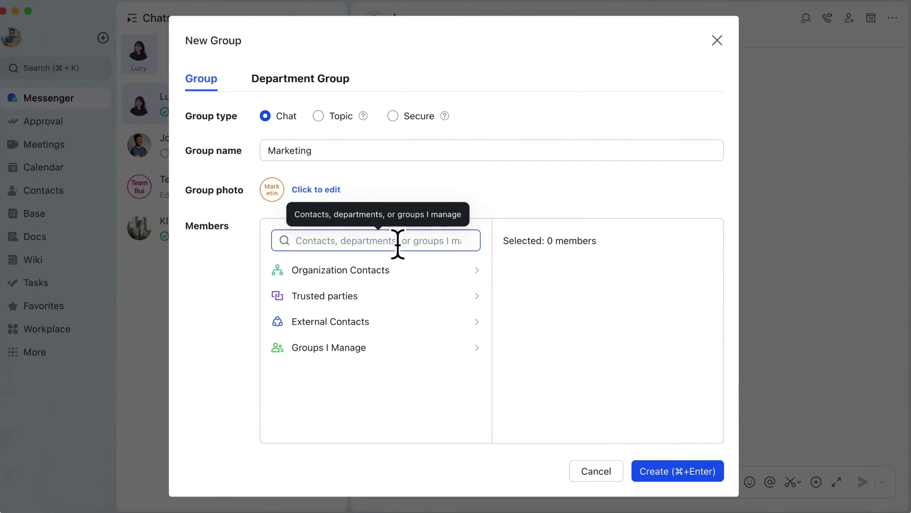
{"action": "left_click", "coordinate": [600, 387]}
{"action": "type", "text": "lucy"}
{"action": "left_click", "coordinate": [422, 278]}
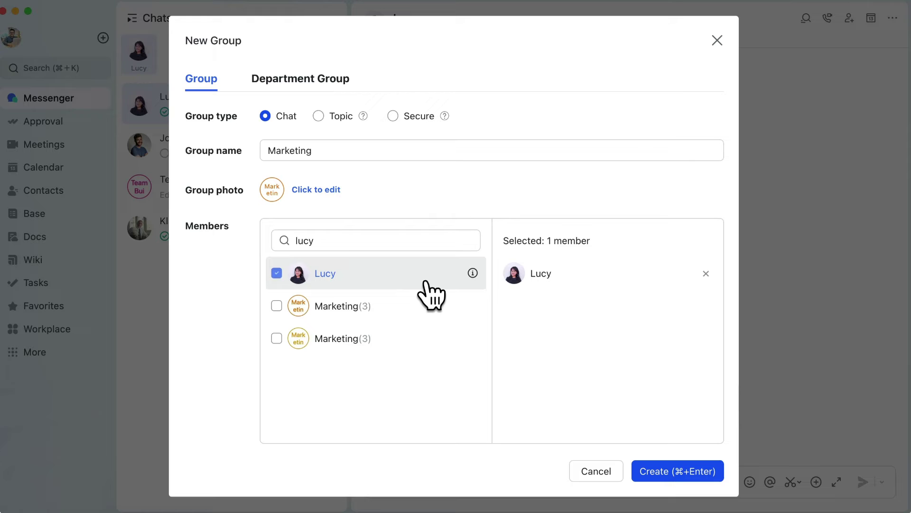
{"action": "type", "text": "johnathan"}
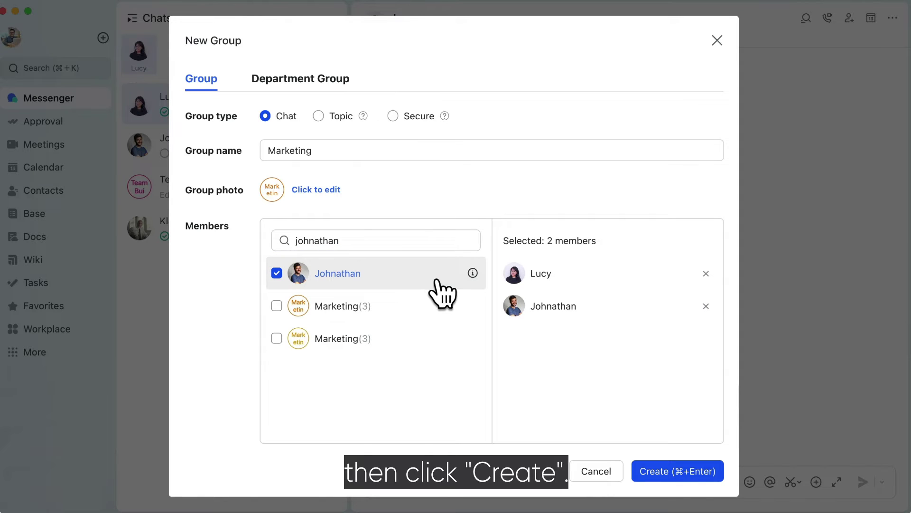
{"action": "left_click", "coordinate": [686, 472]}
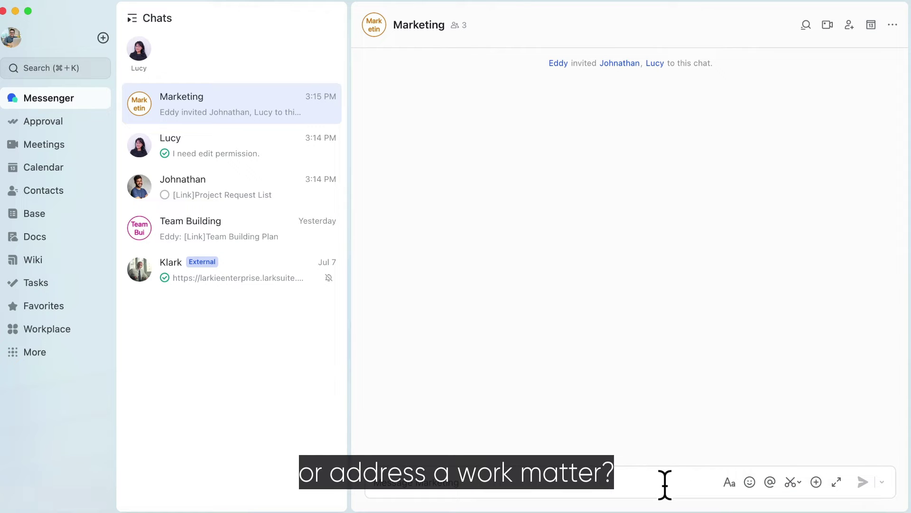
Mention the first colleague in the Marketing group and send "Do you have any plans for this marketing campaign?"
{"action": "type", "text": "@"}
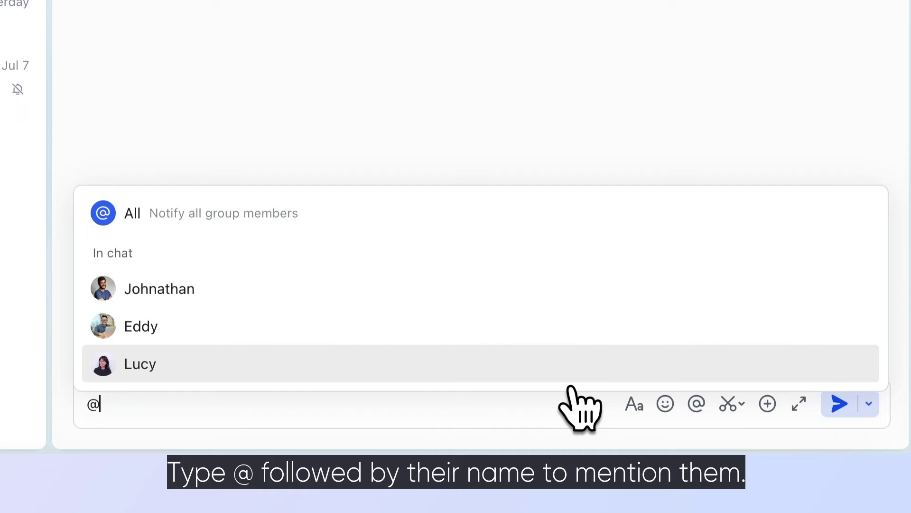
{"action": "left_click", "coordinate": [558, 379]}
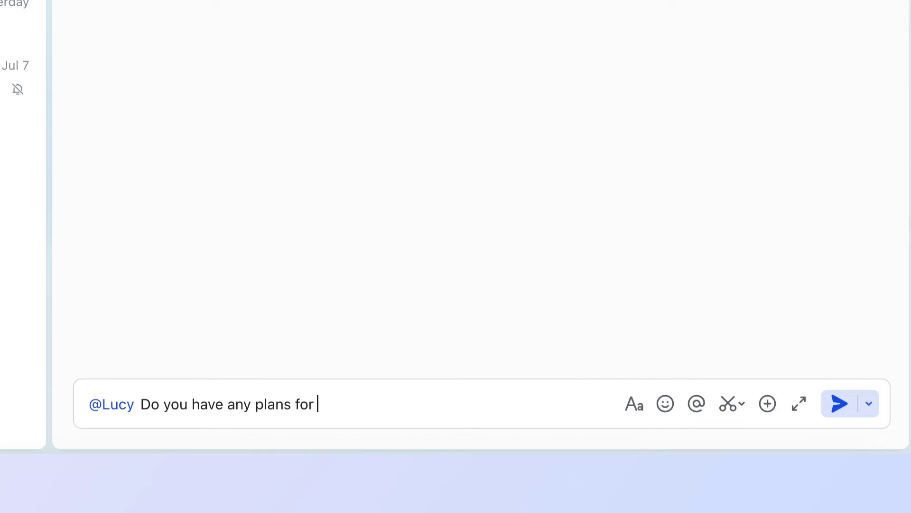
{"action": "type", "text": "Do you have any plans for this marketing campaign?"}
{"action": "key", "text": "Return"}
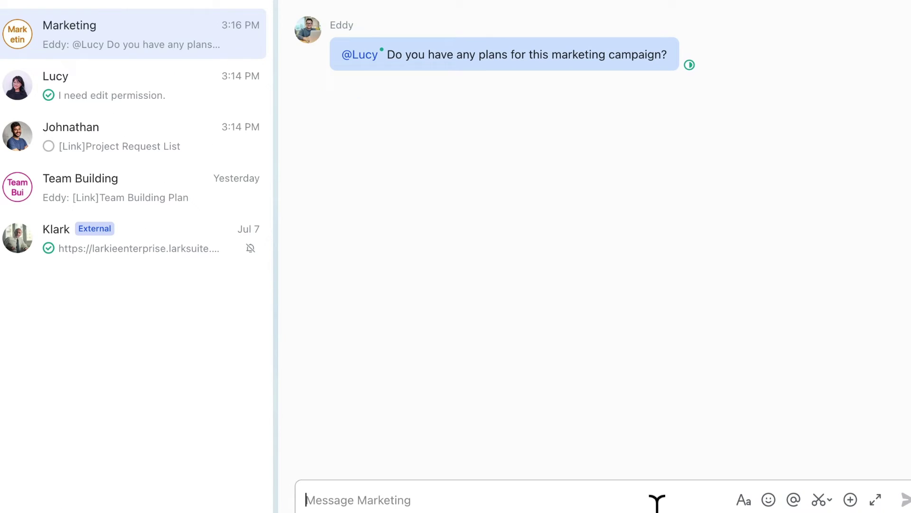
Reply in a thread to the social media campaign message with "What's the budget and how will you measure SEO?" and close the thread
{"action": "mouse_move", "coordinate": [634, 145]}
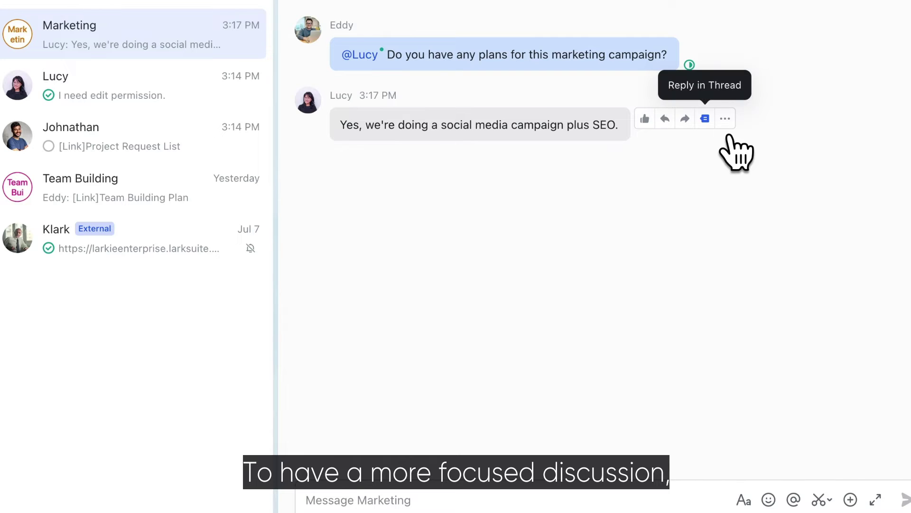
{"action": "left_click", "coordinate": [705, 118]}
{"action": "type", "text": "What's the budget and ho"}
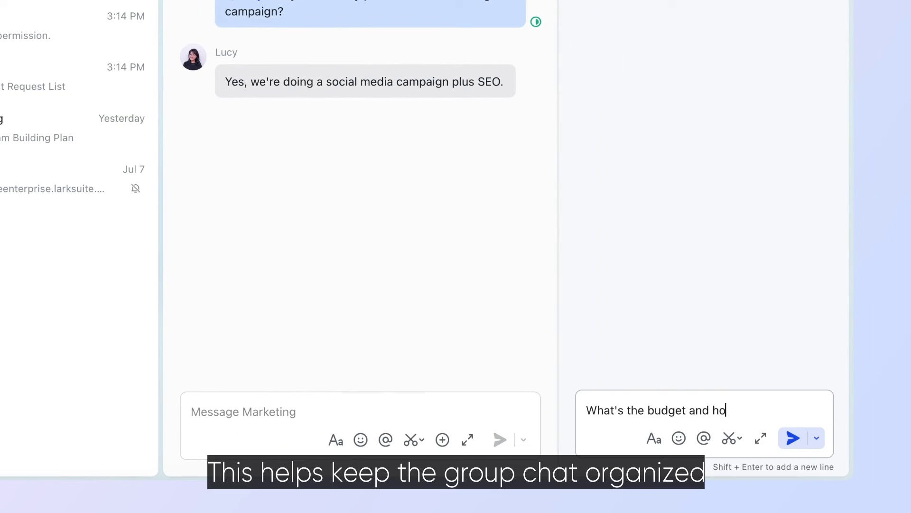
{"action": "type", "text": "w will you measure SEO?"}
{"action": "key", "text": "Return"}
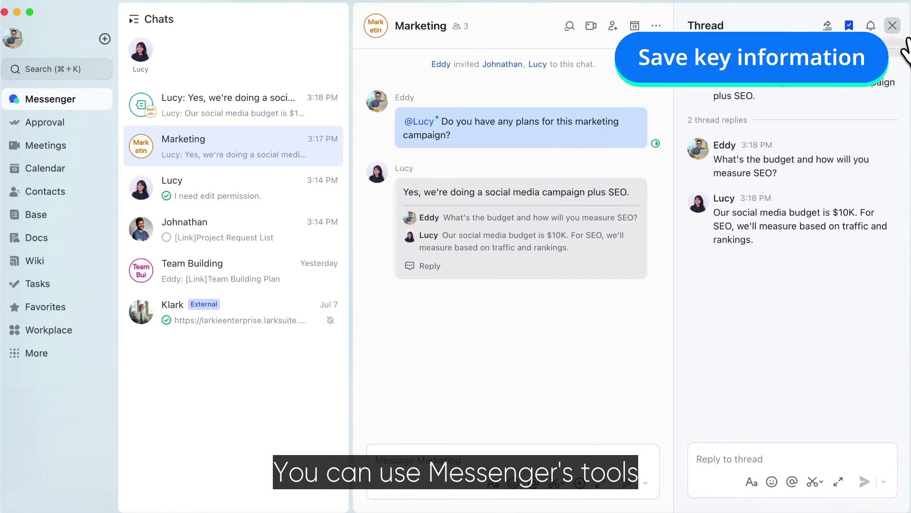
{"action": "left_click", "coordinate": [890, 25]}
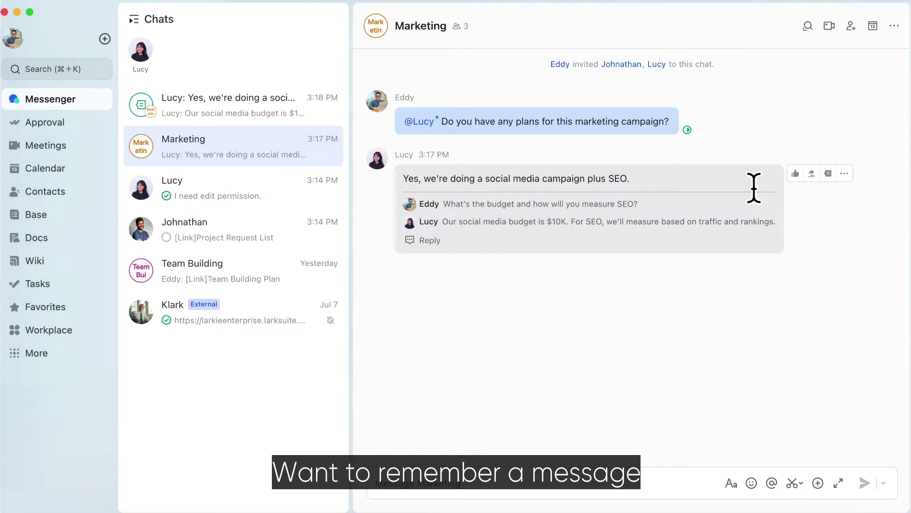
Flag the colleague's social media campaign message in the Marketing group
{"action": "left_click", "coordinate": [844, 173]}
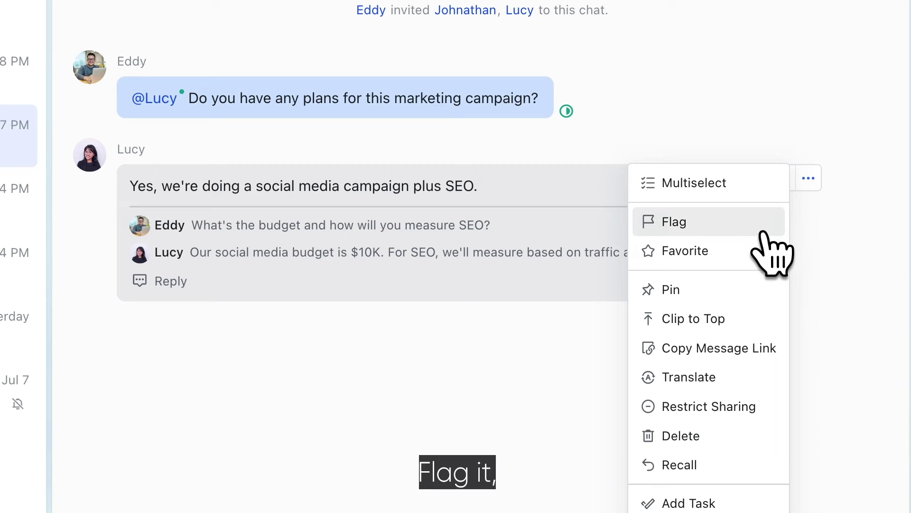
{"action": "left_click", "coordinate": [763, 233]}
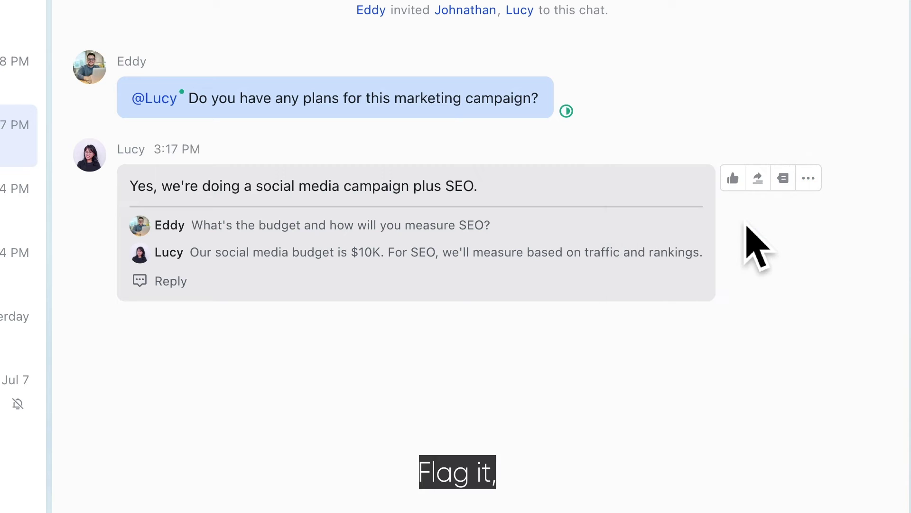
Add the flagged social media campaign message to favorites and show the screenshot options for the Marketing chat
{"action": "left_click", "coordinate": [838, 183]}
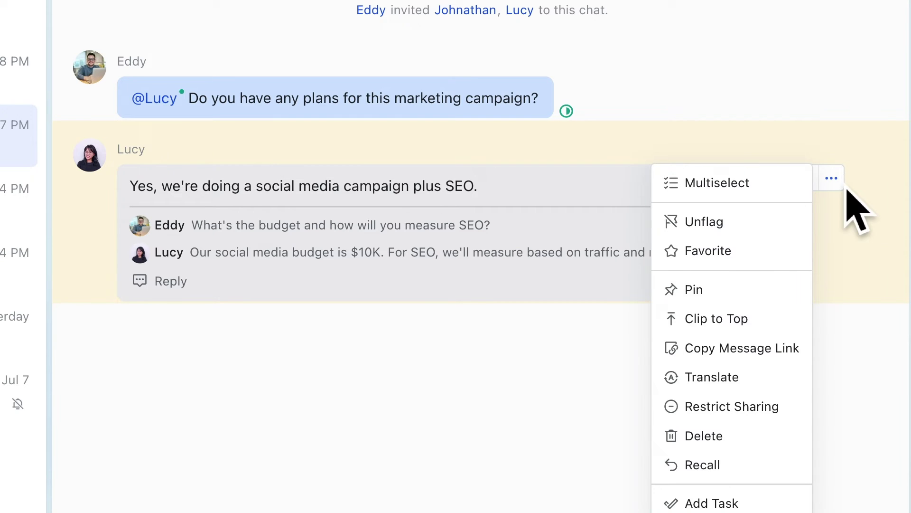
{"action": "left_click", "coordinate": [770, 251]}
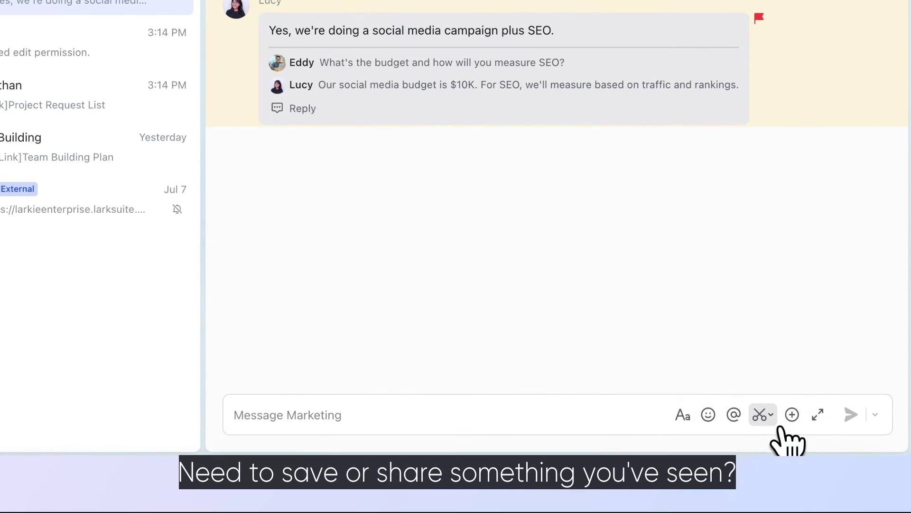
{"action": "left_click", "coordinate": [777, 427]}
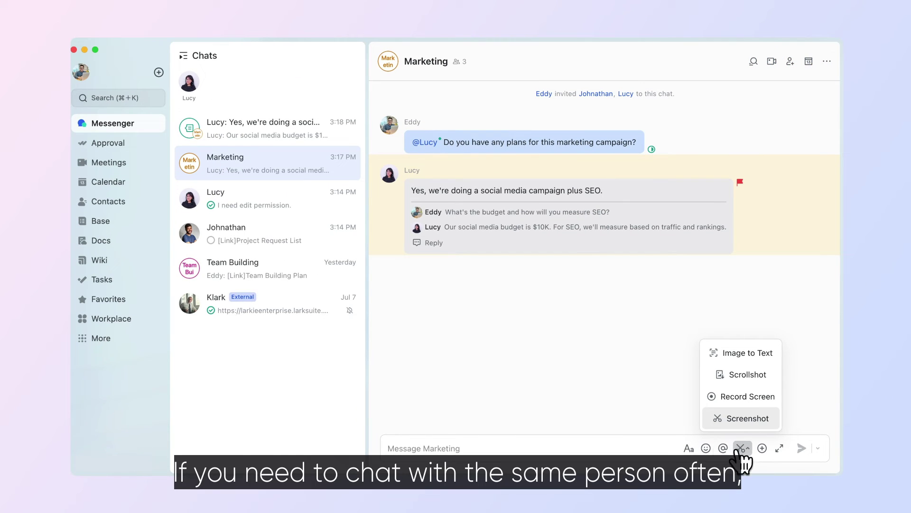
Pin the colleague's chat containing the Project Request List link to the top of the chat feed
{"action": "right_click", "coordinate": [292, 232]}
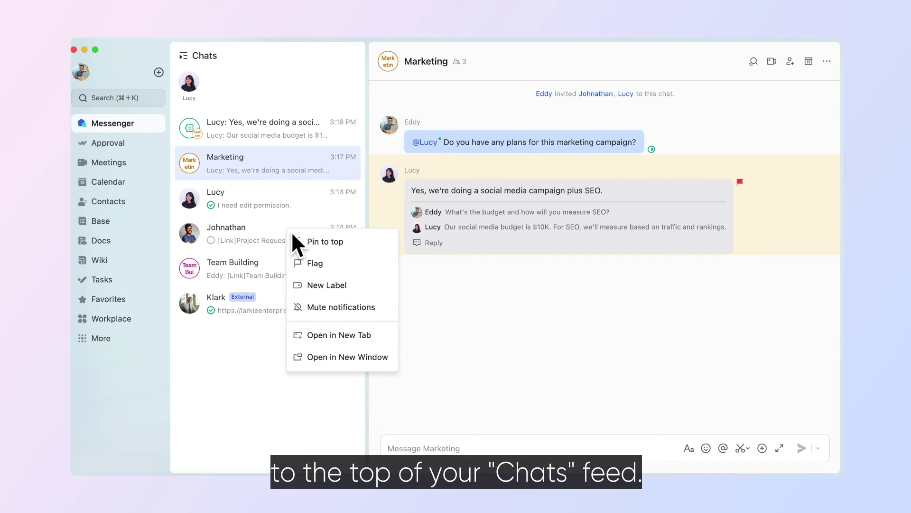
{"action": "left_click", "coordinate": [326, 243]}
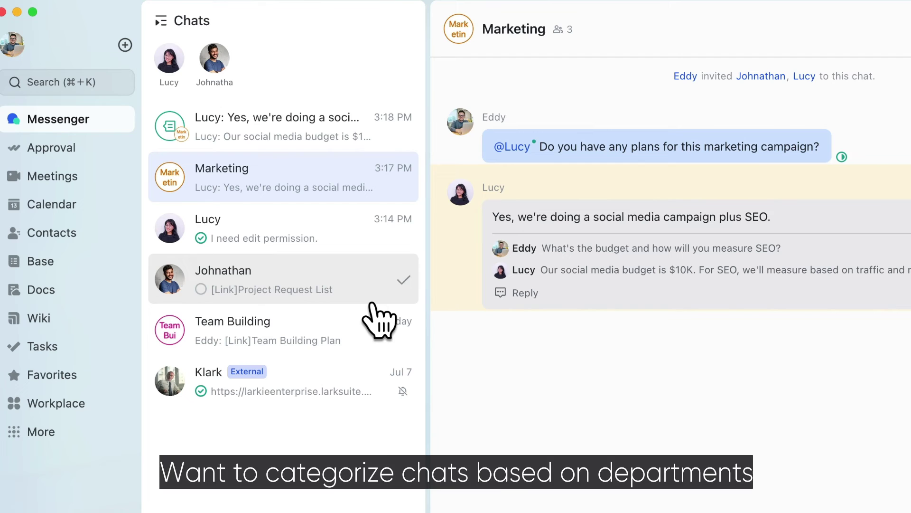
Create a new chat label named Sales
{"action": "mouse_move", "coordinate": [161, 21]}
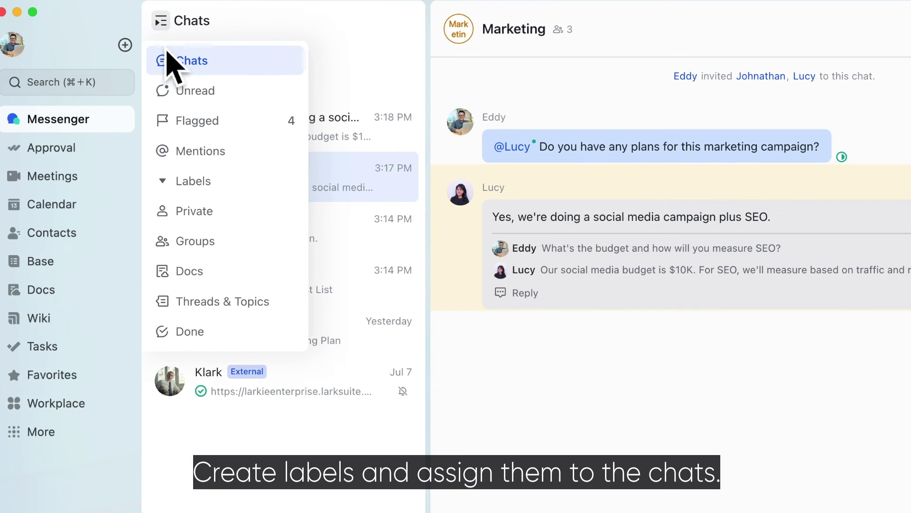
{"action": "left_click", "coordinate": [287, 181]}
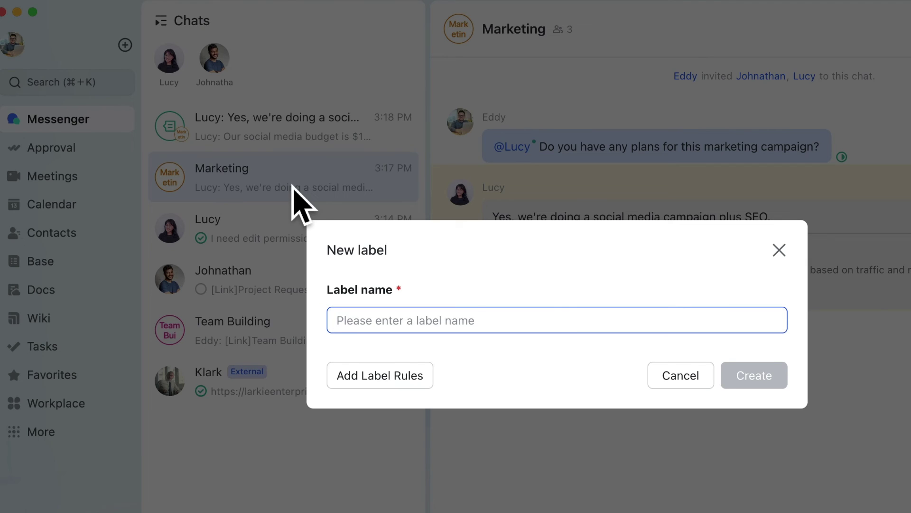
{"action": "type", "text": "Sales"}
{"action": "left_click", "coordinate": [769, 387]}
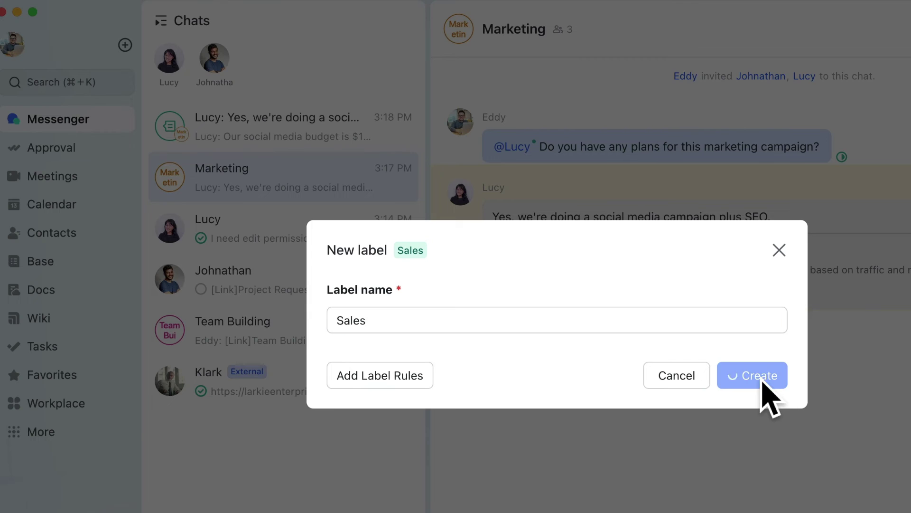
Assign the Sales label to the colleague's chat with the message "I need edit permission."
{"action": "right_click", "coordinate": [324, 231]}
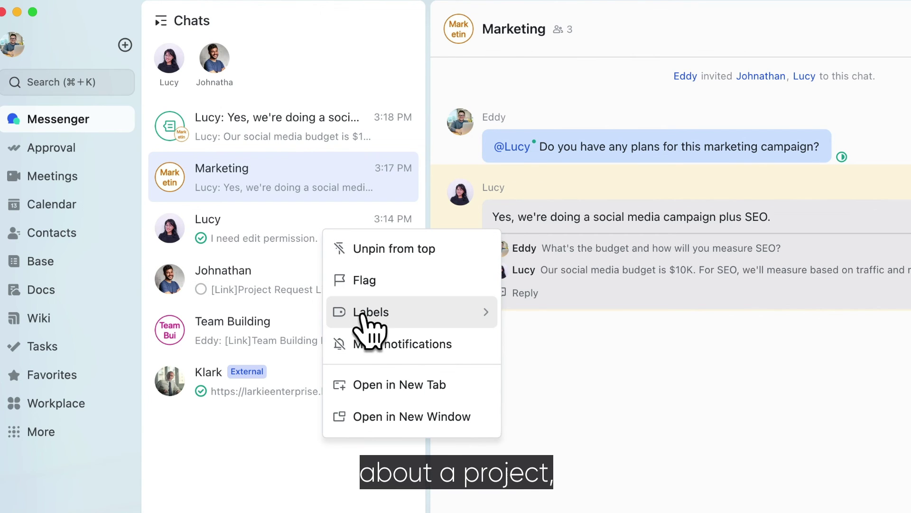
{"action": "mouse_move", "coordinate": [372, 315]}
{"action": "left_click", "coordinate": [566, 328]}
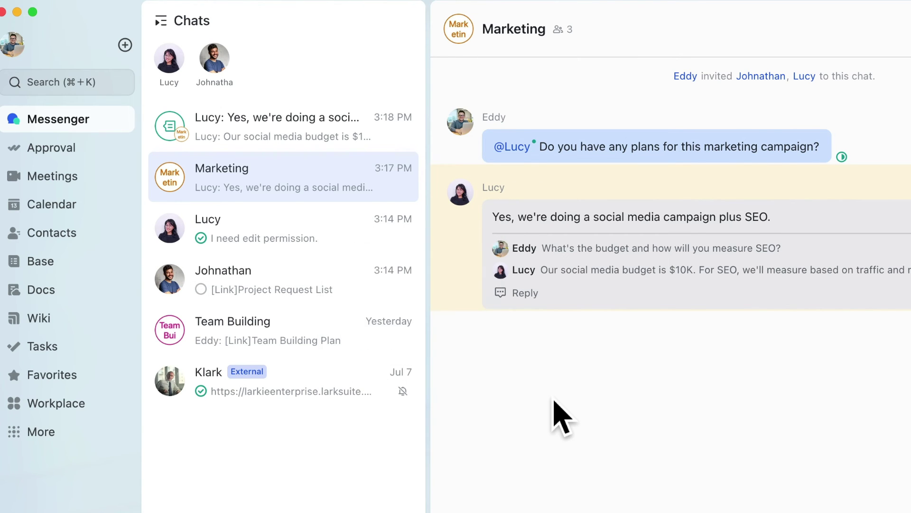
Filter the chat list by the Sales label and return to the full Chats feed
{"action": "left_click", "coordinate": [190, 20]}
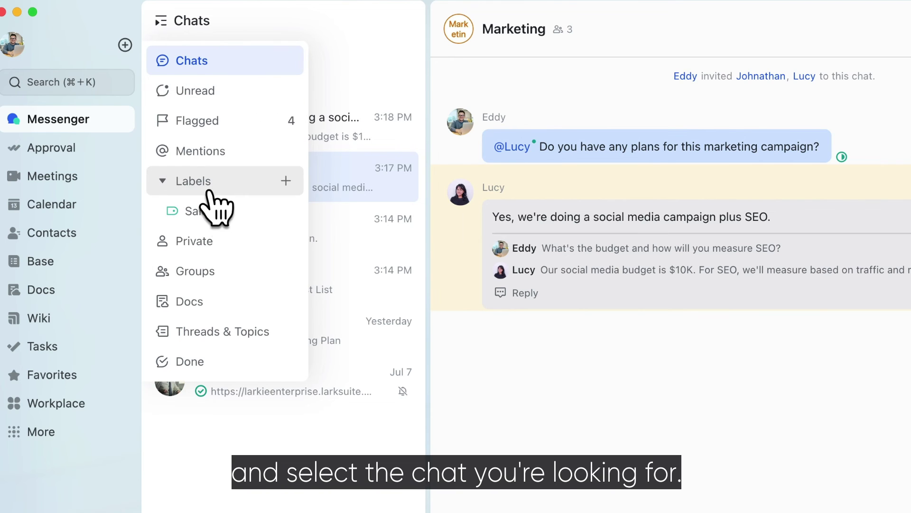
{"action": "left_click", "coordinate": [209, 210]}
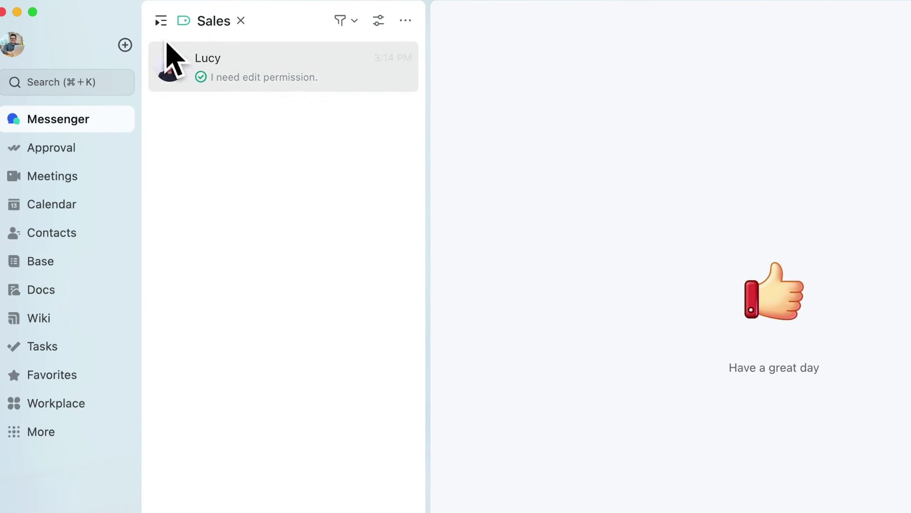
{"action": "left_click", "coordinate": [175, 22]}
{"action": "left_click", "coordinate": [175, 59]}
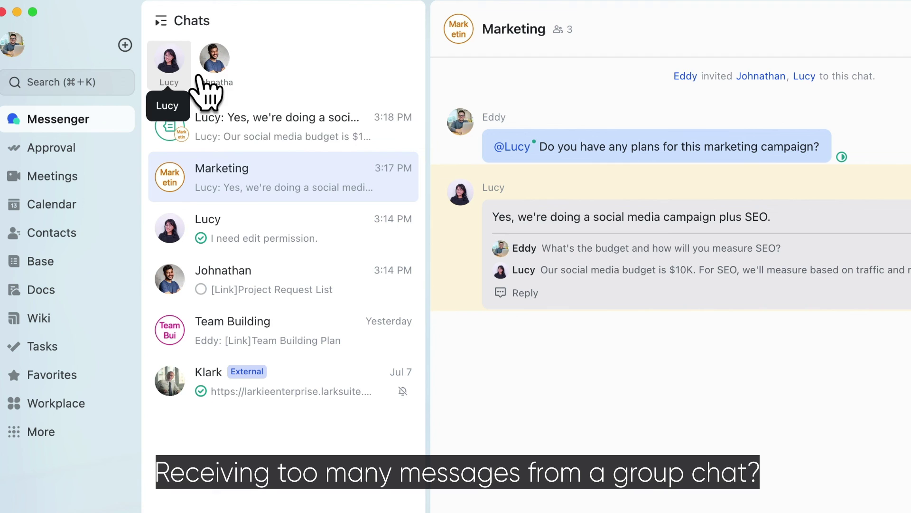
Mute notifications for the Marketing group chat
{"action": "right_click", "coordinate": [290, 188]}
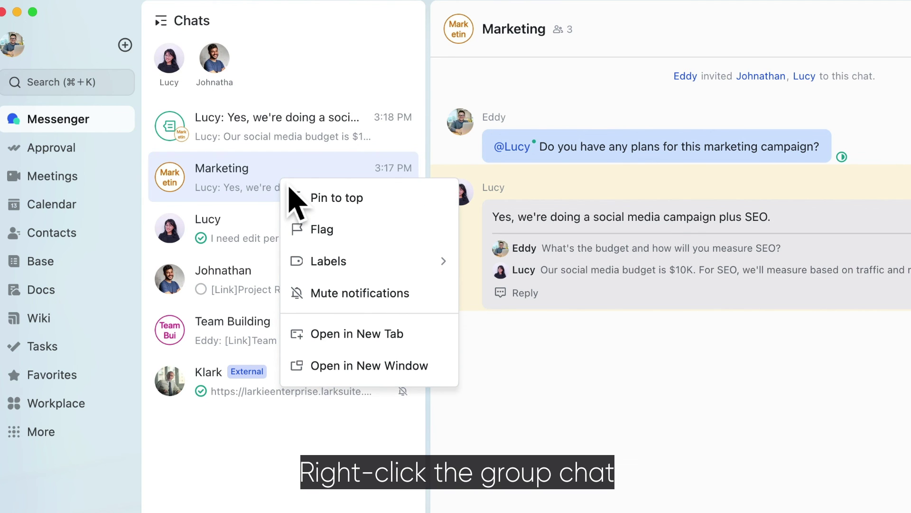
{"action": "left_click", "coordinate": [380, 304]}
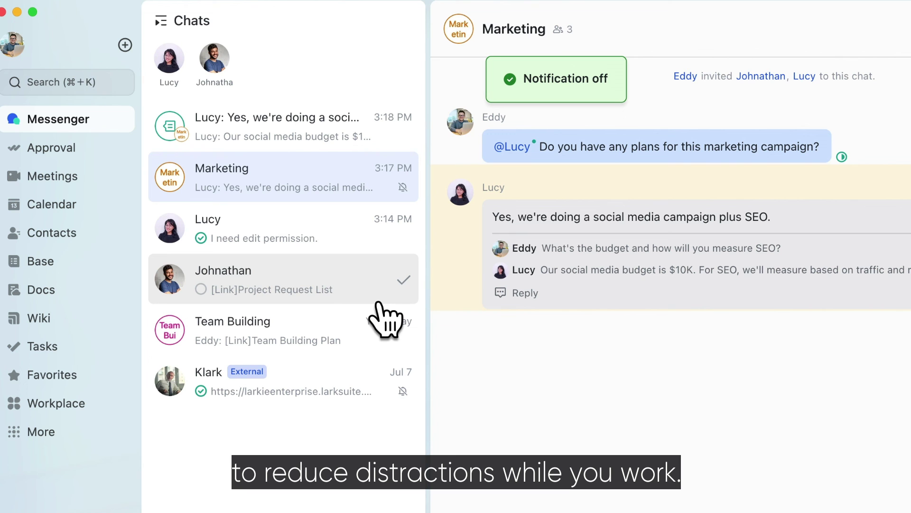